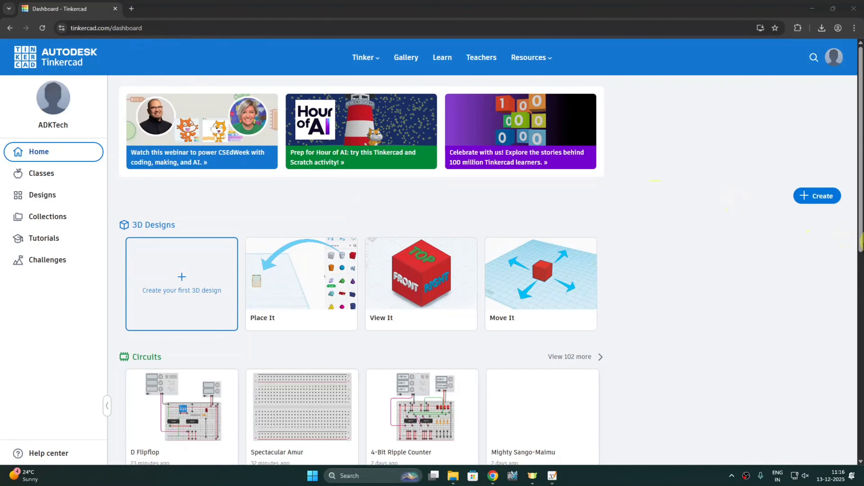
- Open the dashboard's Create menu to see the 3D Design, Circuits and Codeblocks options
left_click(818, 196)
- Choose Circuits and open the D Flipflop breadboard design in the editor
left_click(801, 246)
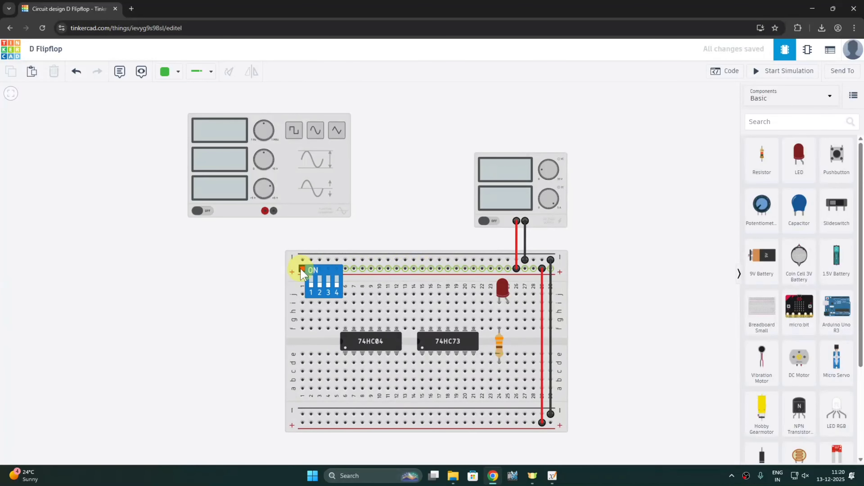
- Zoom in and out on the breadboard, then pan up to view the top rail
scroll(293, 271, "up", 5)
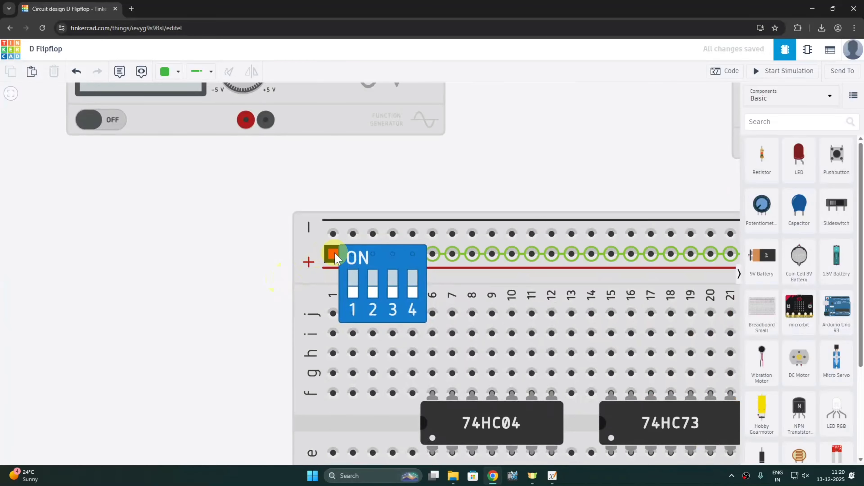
scroll(661, 256, "down", 5)
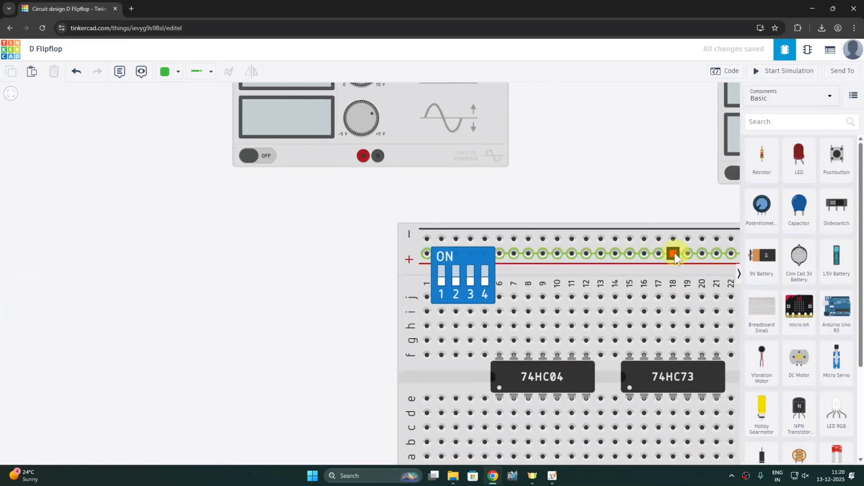
left_click_drag(530, 181, 526, 149)
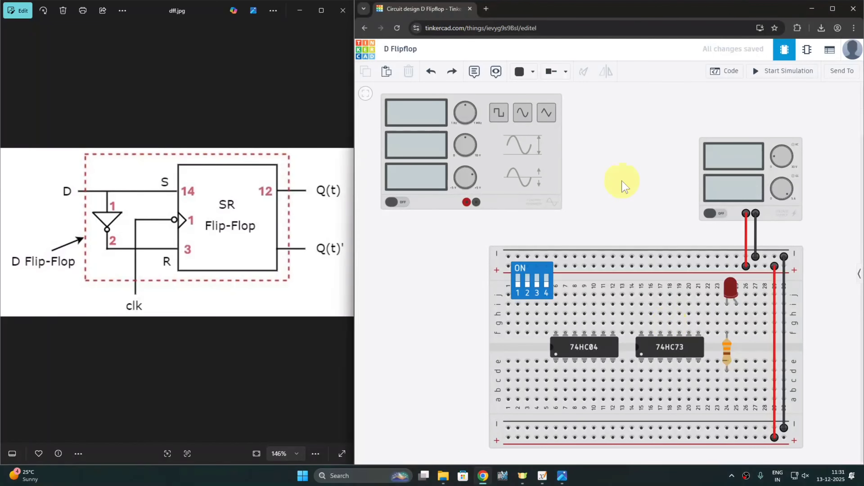
- Redo the undone ground and power wires, then start and cancel a generator-negative wire
key("ctrl+y")
key("ctrl+y")
key("ctrl+y")
key("ctrl+y")
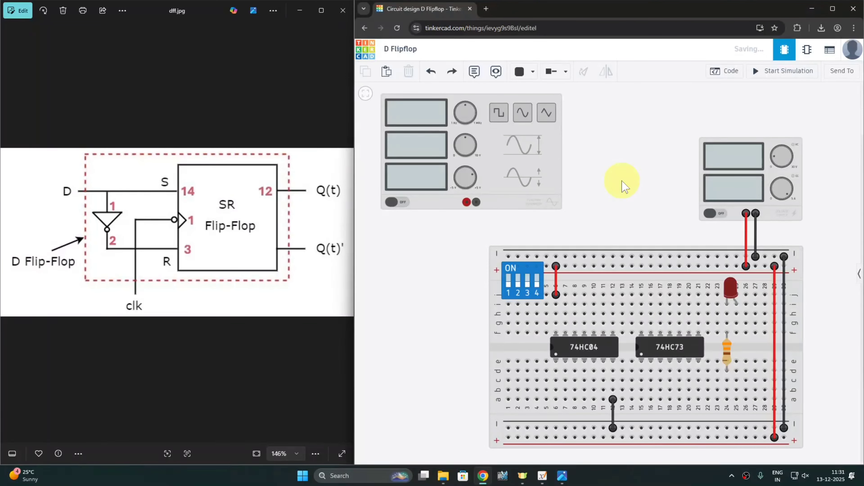
key("ctrl+y")
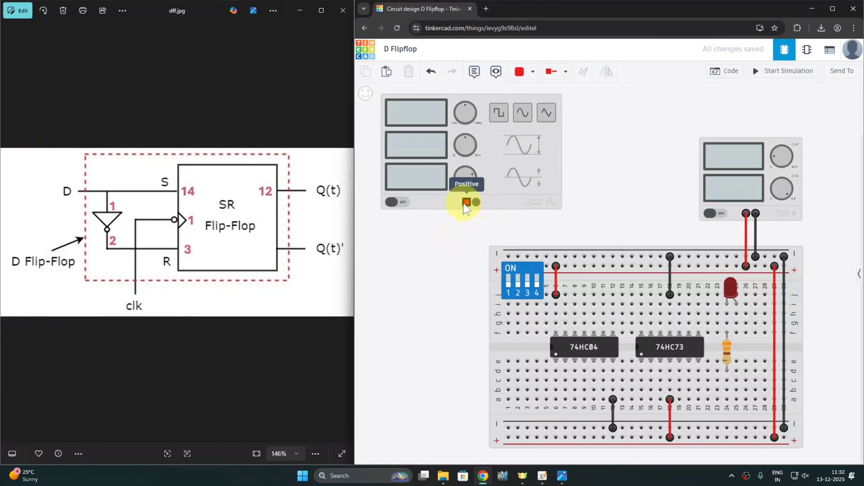
left_click(476, 202)
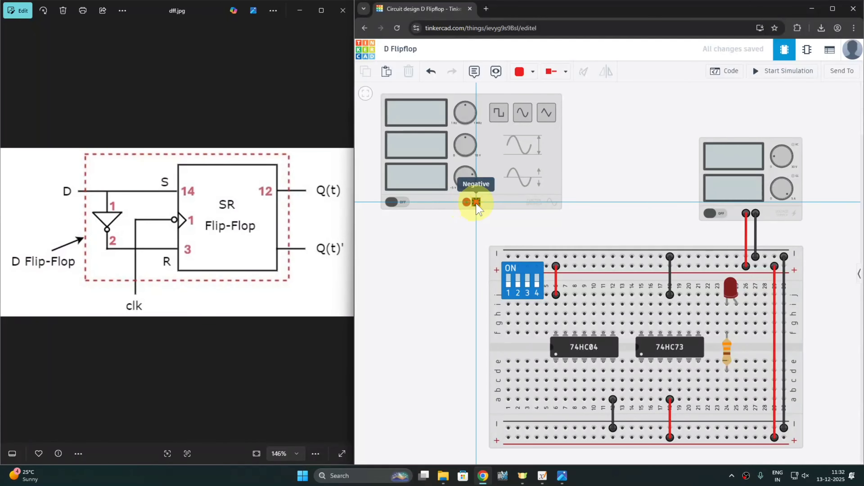
key("Escape")
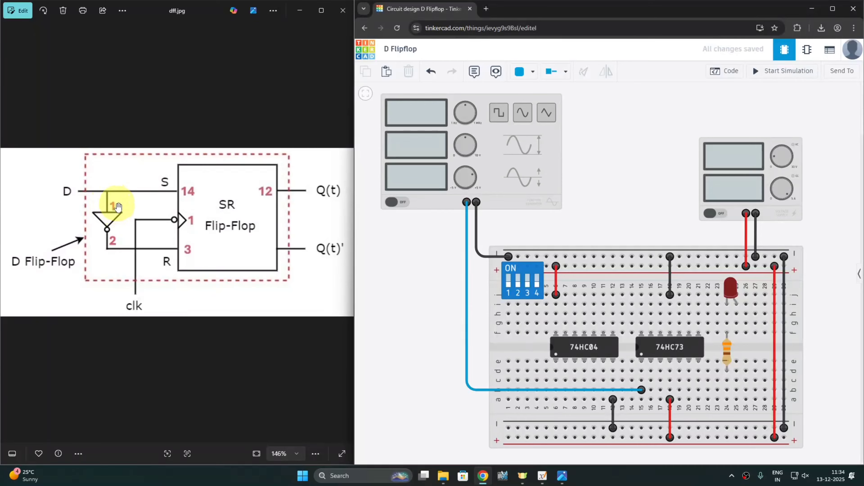
- Run two green wires from DIP switch column 1 to column 15 and the 74HC04 at column 6
key("5")
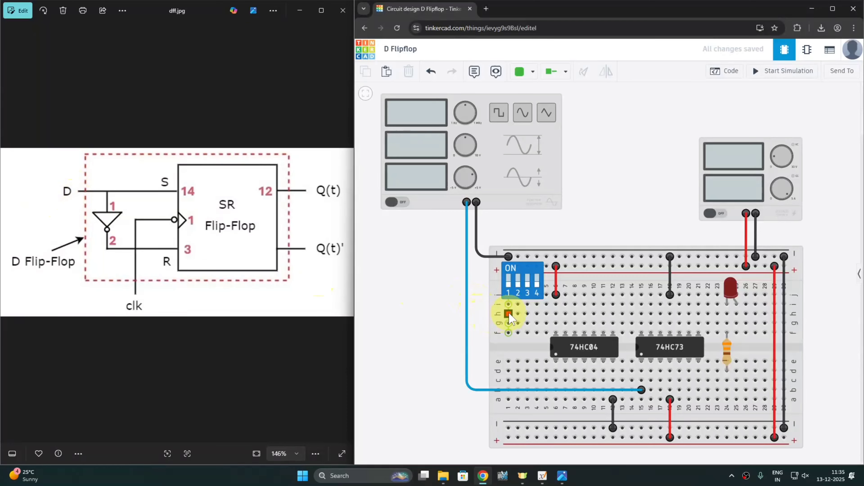
left_click(508, 314)
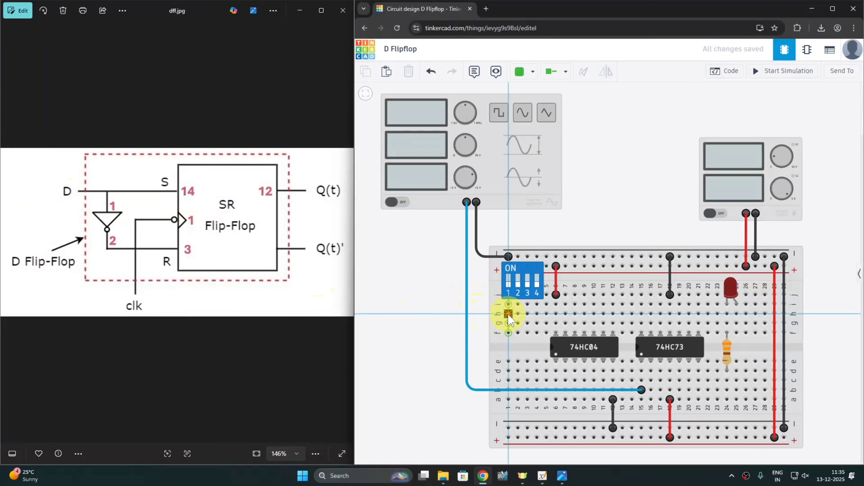
left_click(641, 315)
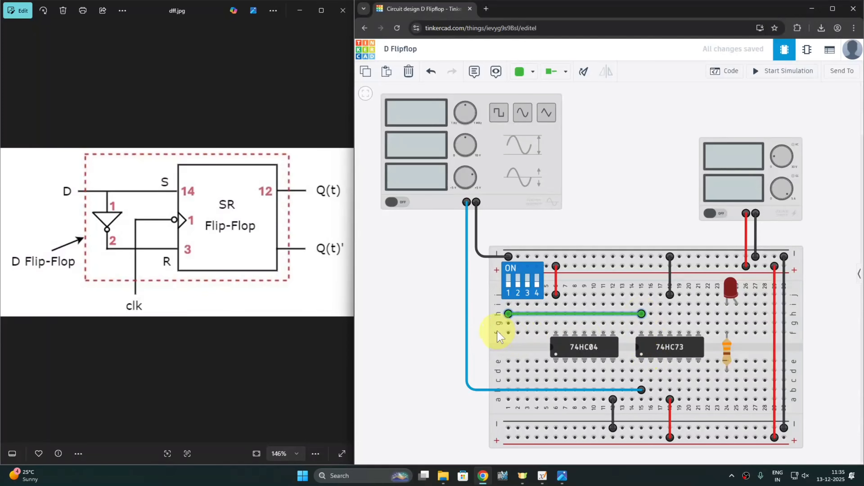
left_click(508, 332)
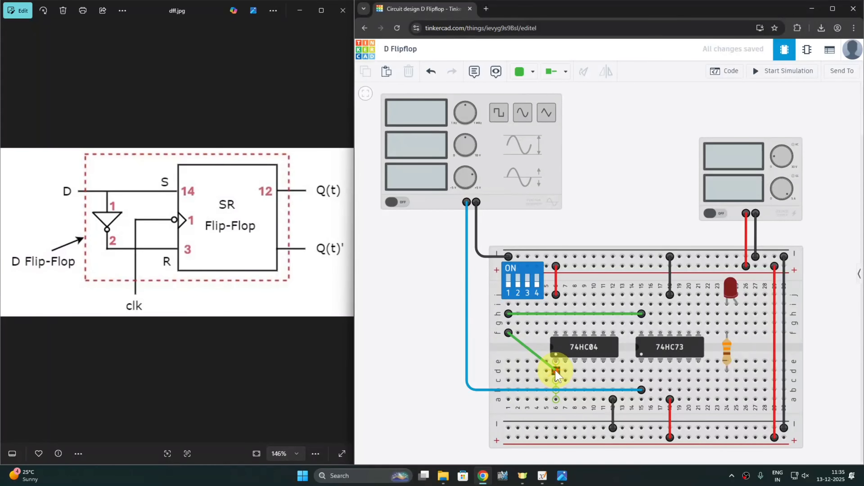
left_click(556, 370)
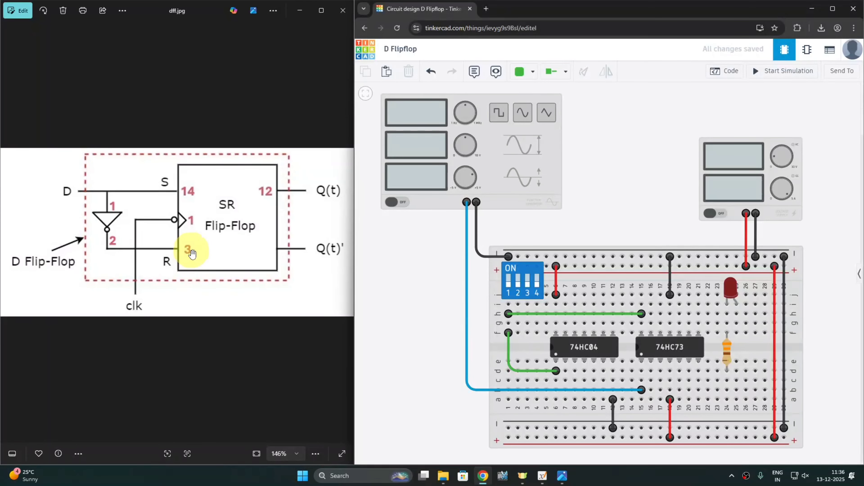
left_click(566, 371)
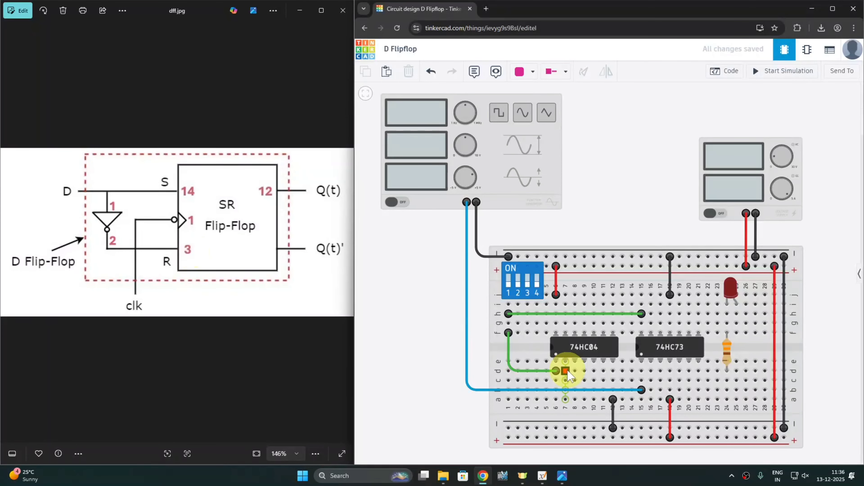
left_click(660, 371)
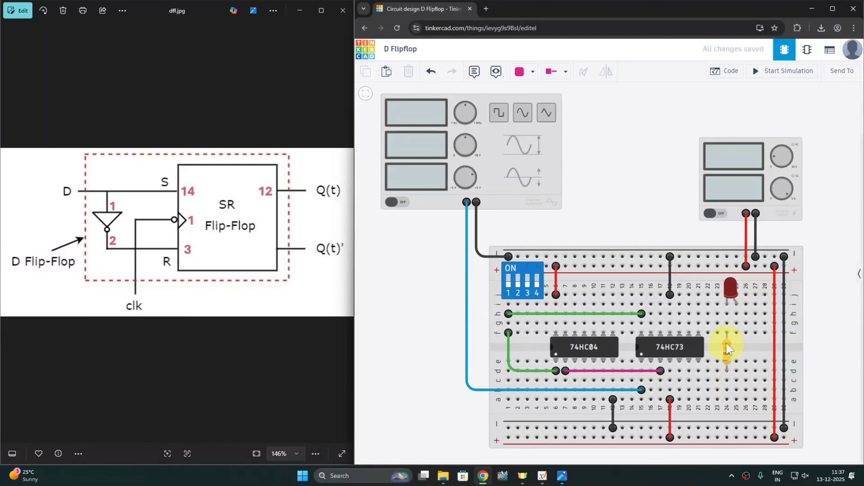
left_click_drag(728, 355, 728, 391)
left_click(727, 399)
left_click(727, 428)
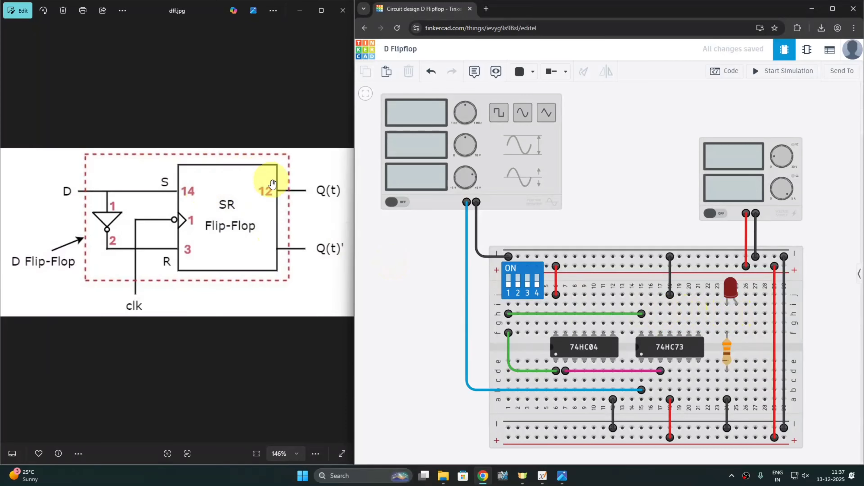
left_click(661, 313)
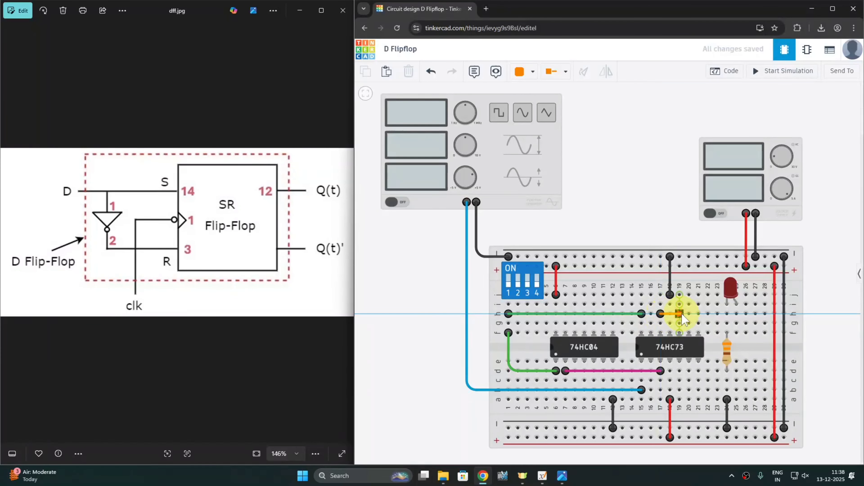
left_click(736, 314)
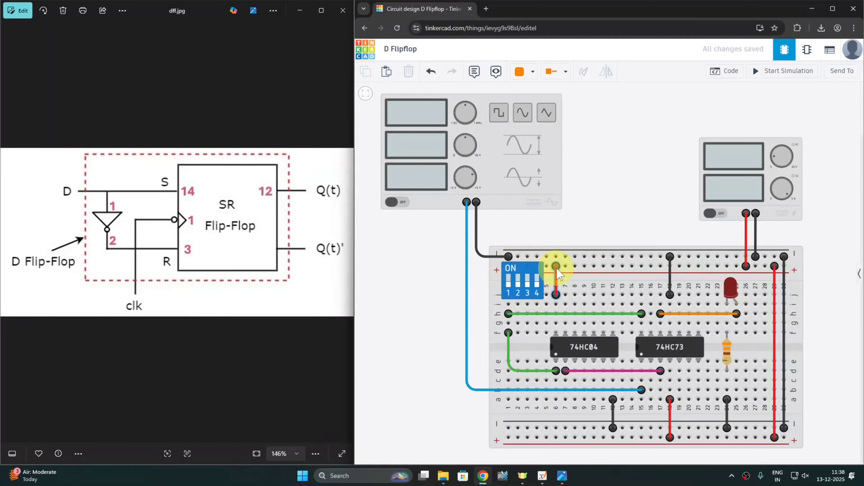
left_click(517, 314)
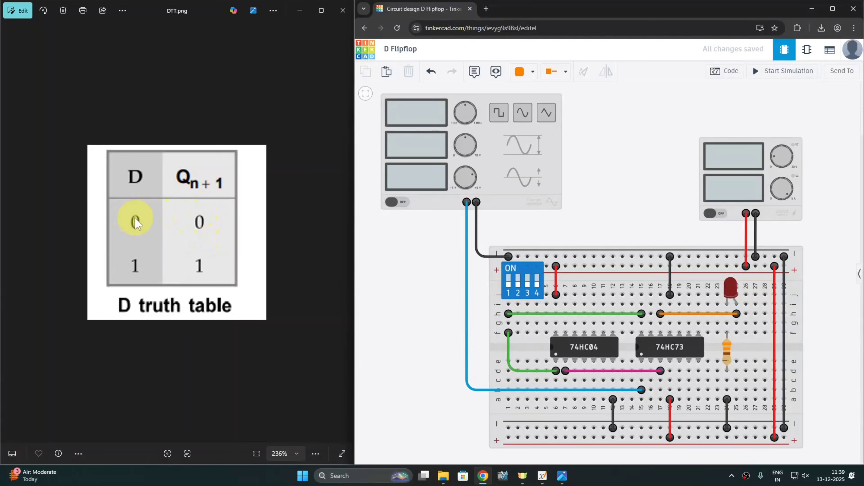
- Simulate the D flip-flop, then begin a wire from a 74HC73 reset pin to stop it
left_click(775, 76)
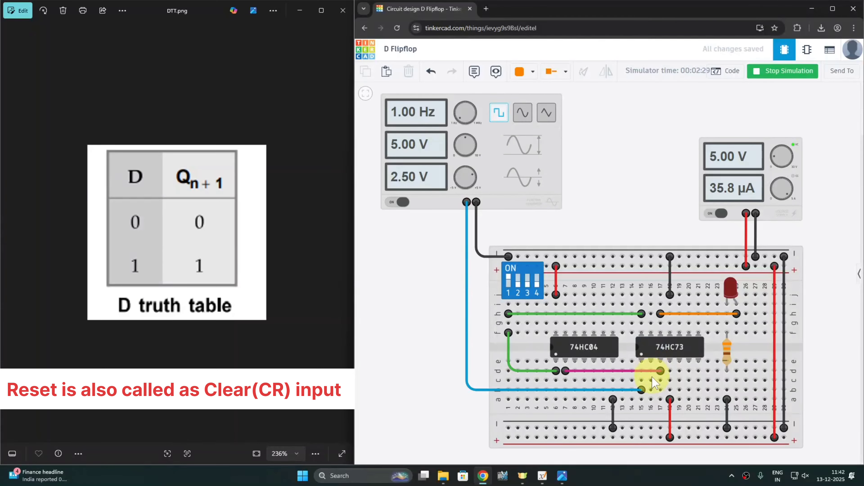
left_click(652, 362)
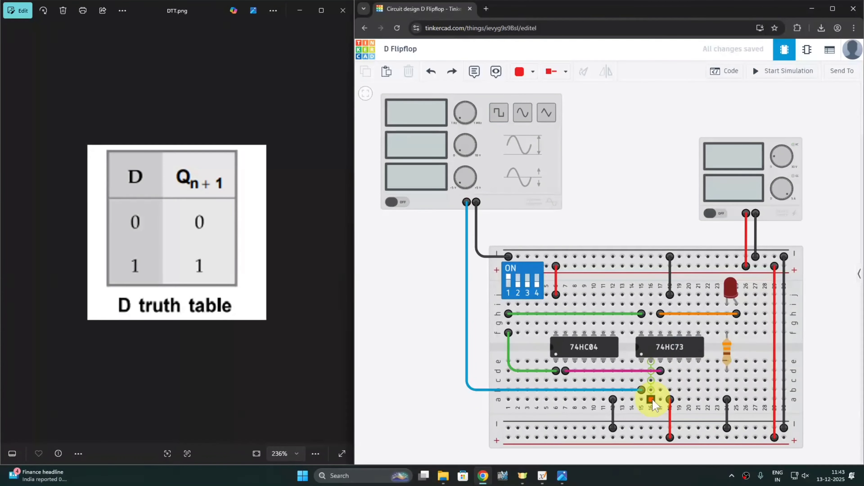
- Tie the 74HC73 reset pin to the + rail, ground its unused inputs, and check columns 18–19
left_click(689, 399)
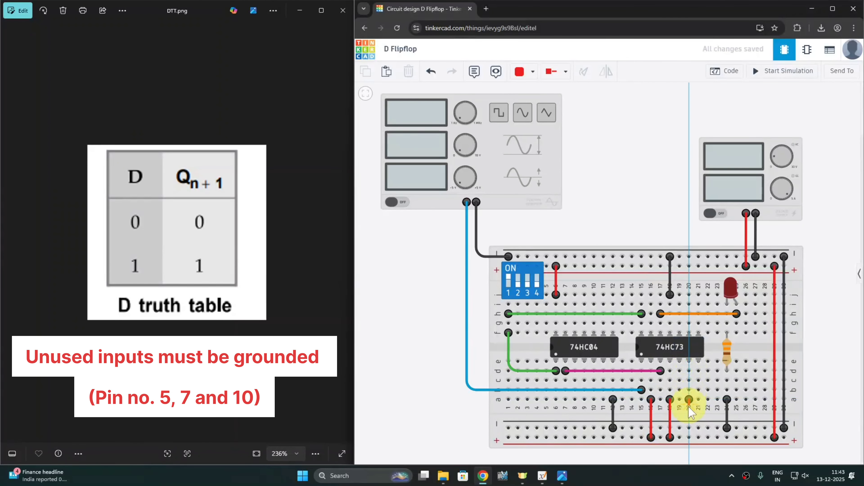
left_click(689, 438)
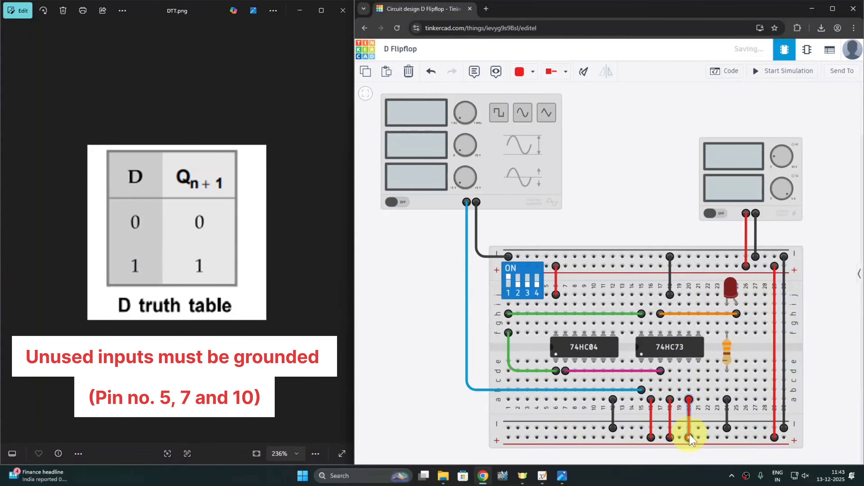
left_click(679, 400)
left_click(679, 428)
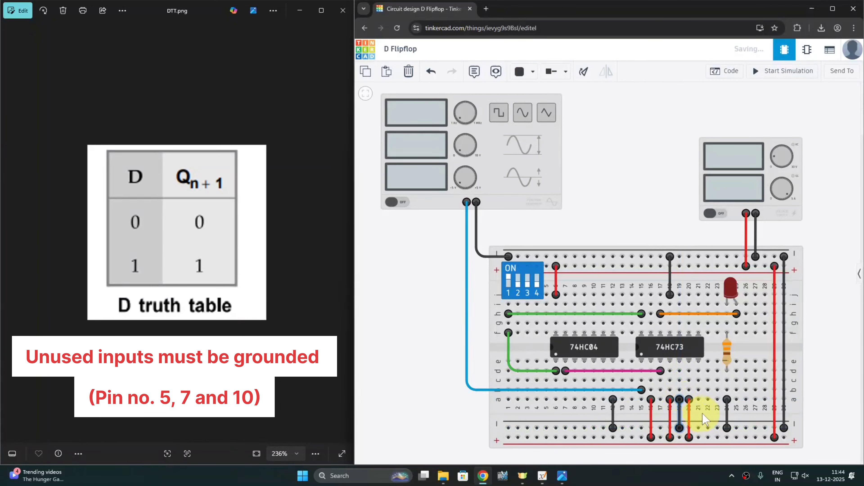
left_click(699, 399)
left_click(699, 428)
left_click(679, 295)
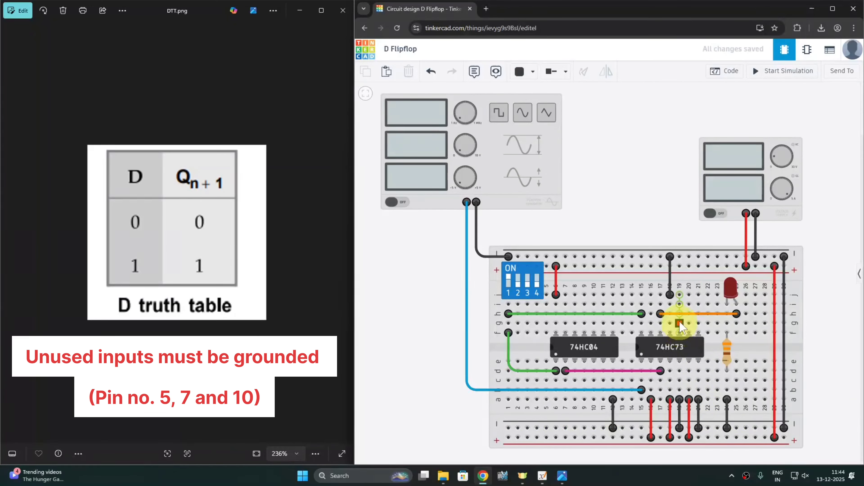
left_click(679, 256)
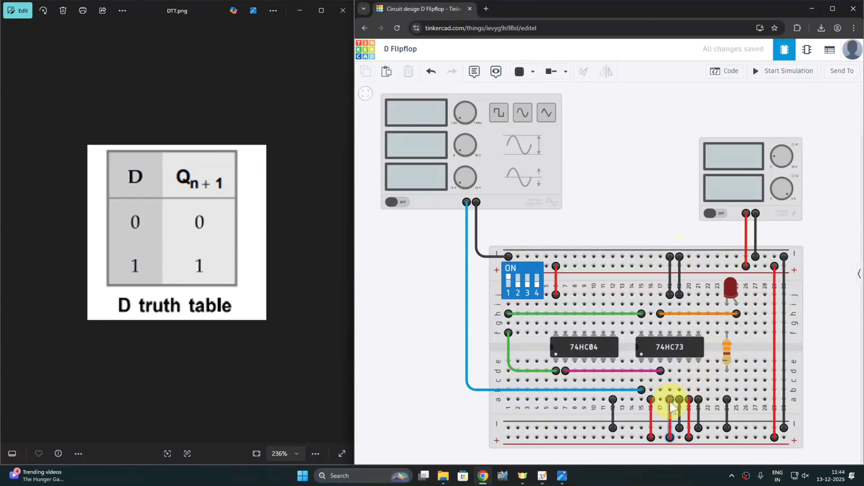
left_click(669, 401)
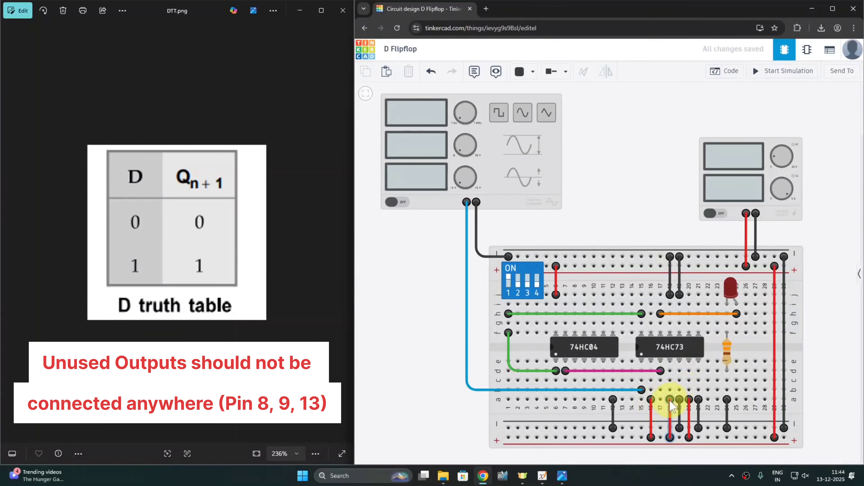
left_click(681, 405)
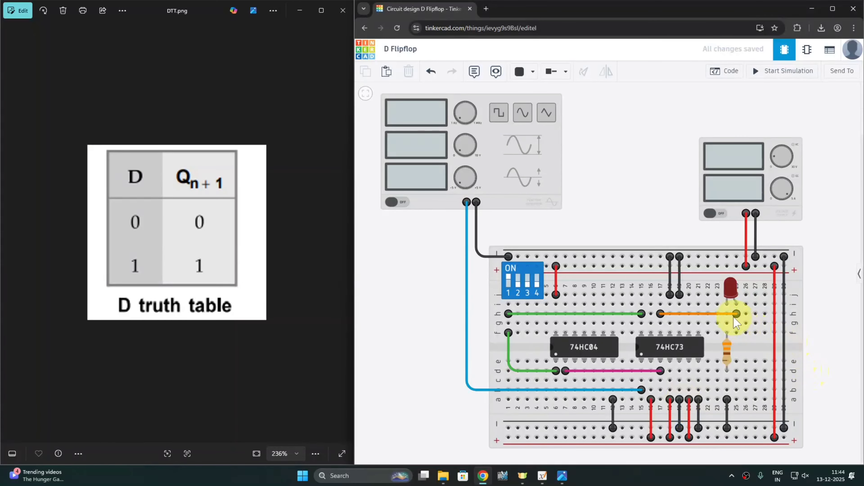
- Start the simulation and toggle DIP switch 1 to confirm the LED follows D
left_click(790, 72)
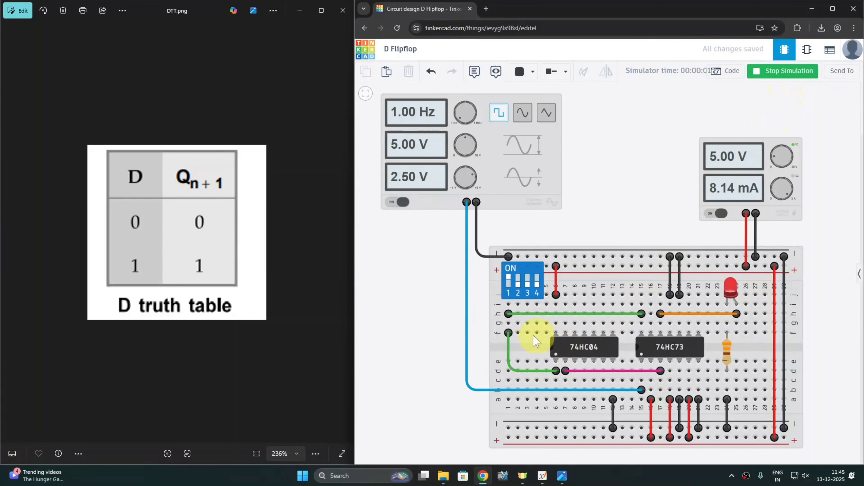
left_click(734, 298)
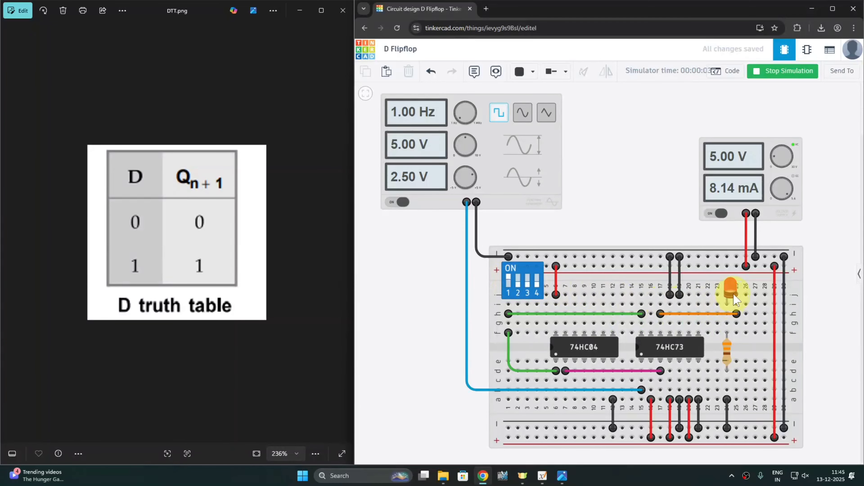
left_click(509, 282)
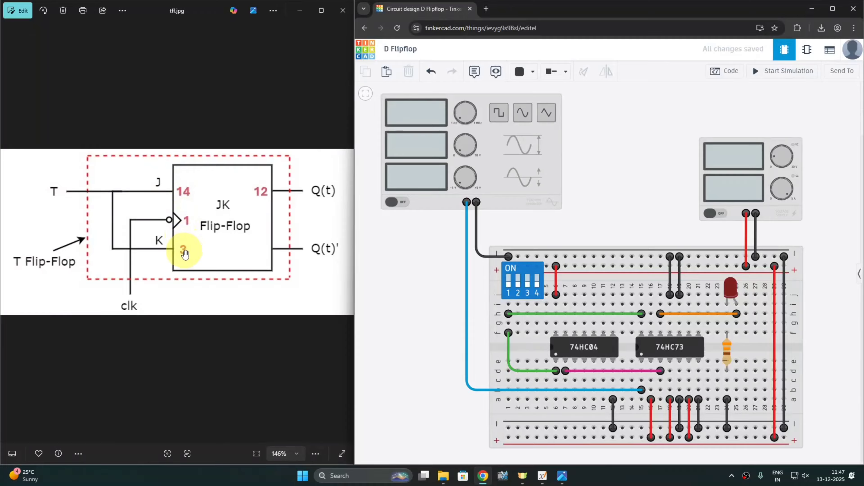
- Delete the 74HC04 chip plus its pink, green, column-13 ground and column-6 red wires
left_click(595, 351)
key("Delete")
left_click(575, 371)
key("Delete")
left_click(544, 372)
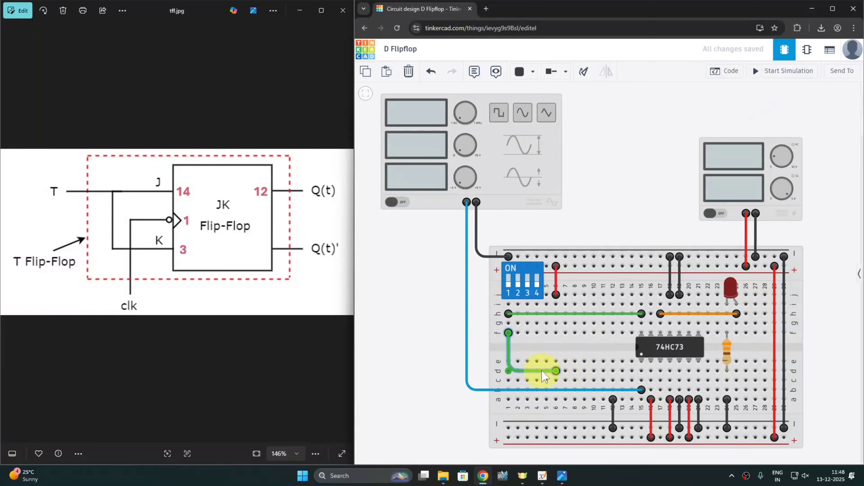
key("Delete")
left_click(610, 409)
key("Delete")
left_click(556, 285)
key("Delete")
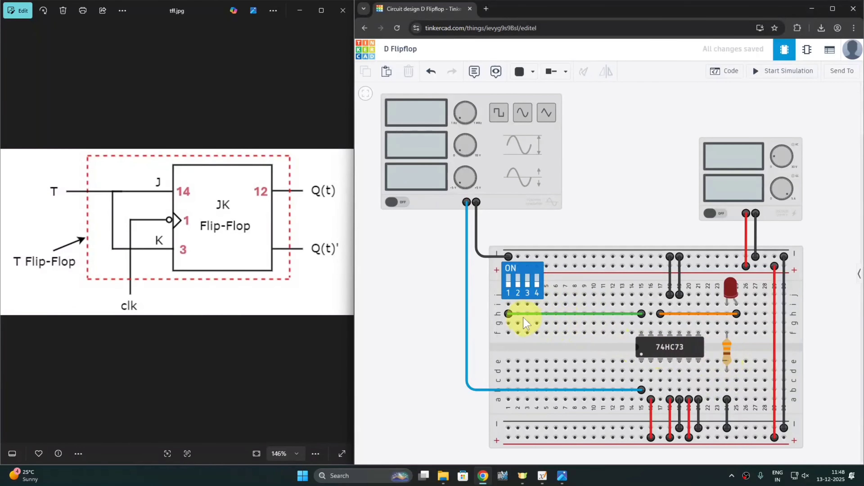
left_click(509, 315)
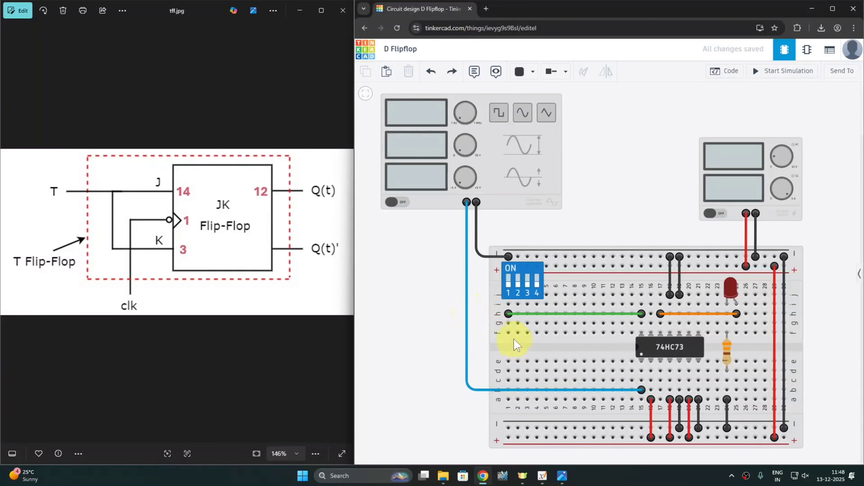
- Run a green wire from switch hole f1 to 74HC73 hole d17
left_click(509, 333)
left_click(660, 371)
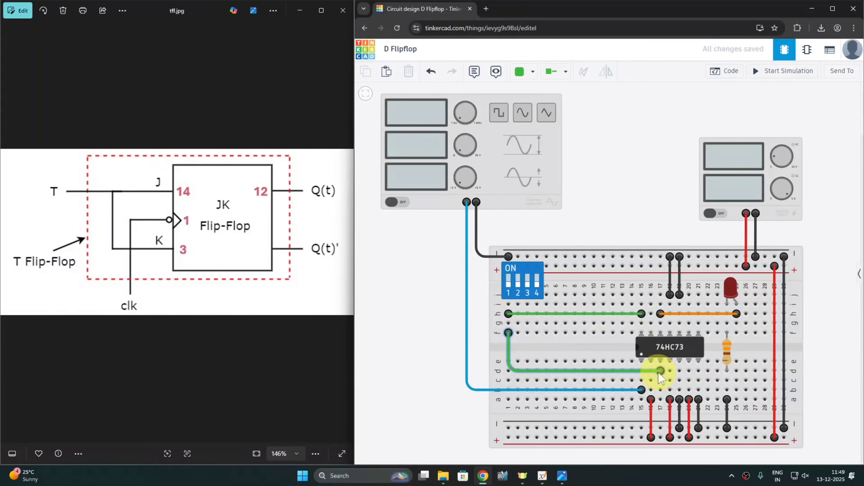